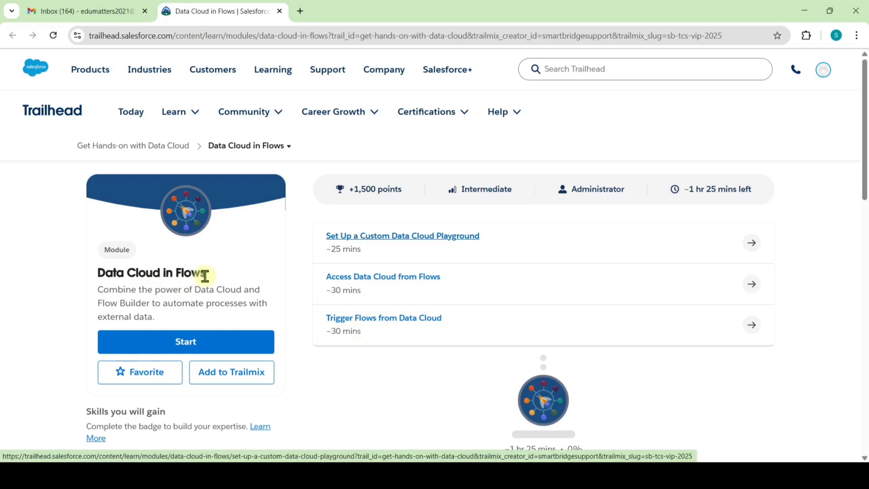
# Request a custom Data Cloud Playground with the reset-email option, then open the Salesforce reset email in Gmail.
pyautogui.click(399, 238)
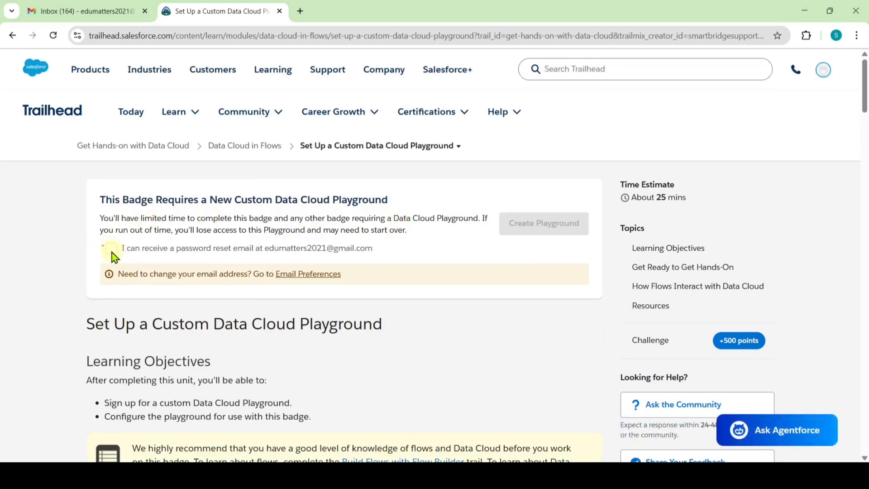
pyautogui.click(111, 249)
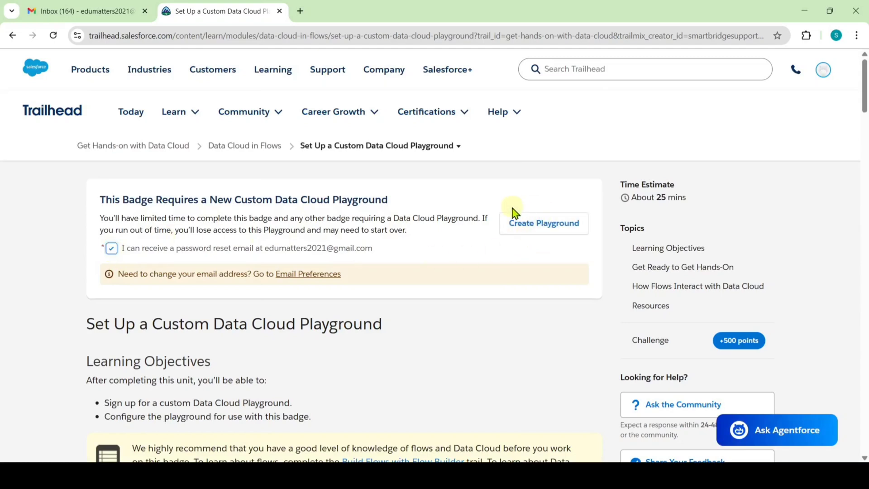
pyautogui.click(529, 221)
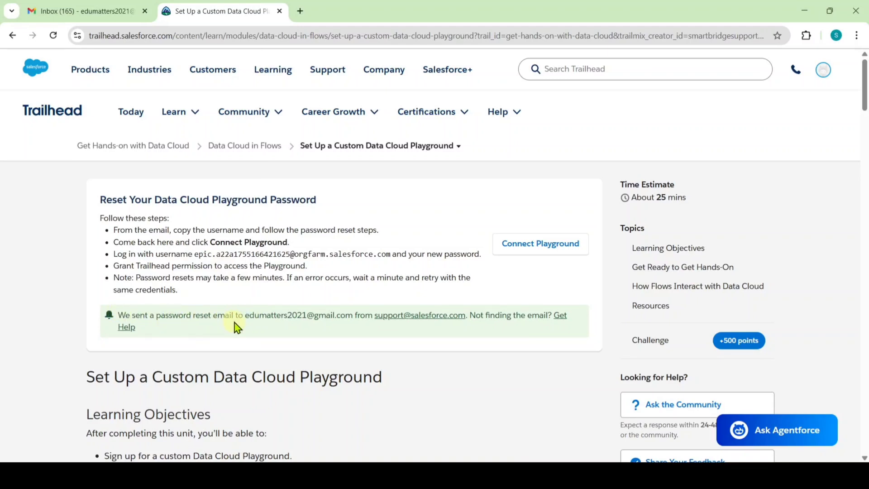
pyautogui.click(84, 10)
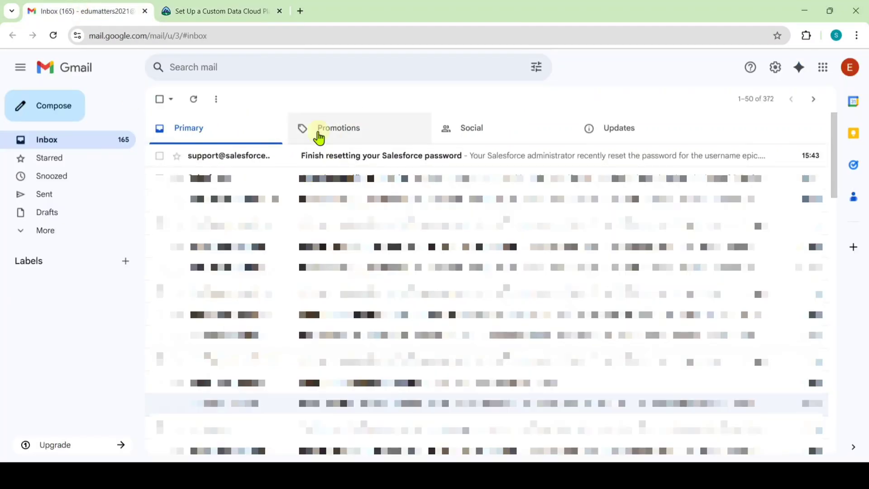
pyautogui.click(293, 155)
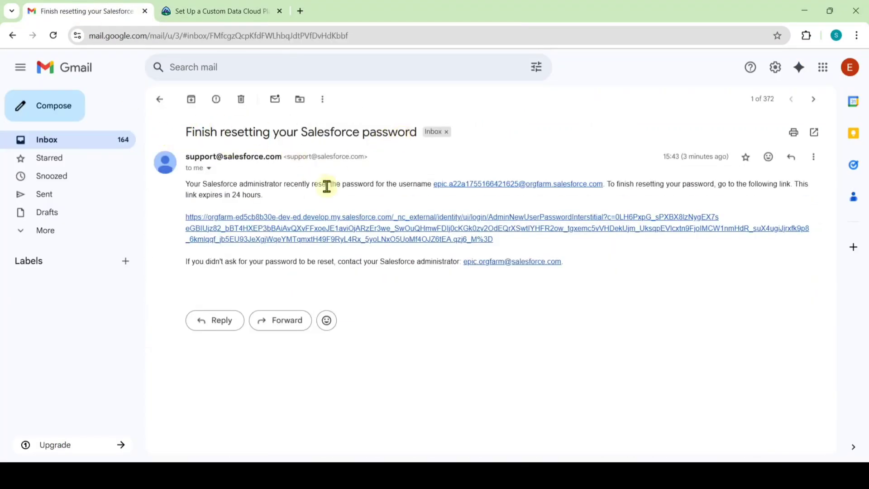
# Follow the reset link, then set and confirm a new playground password with a security answer.
pyautogui.click(331, 239)
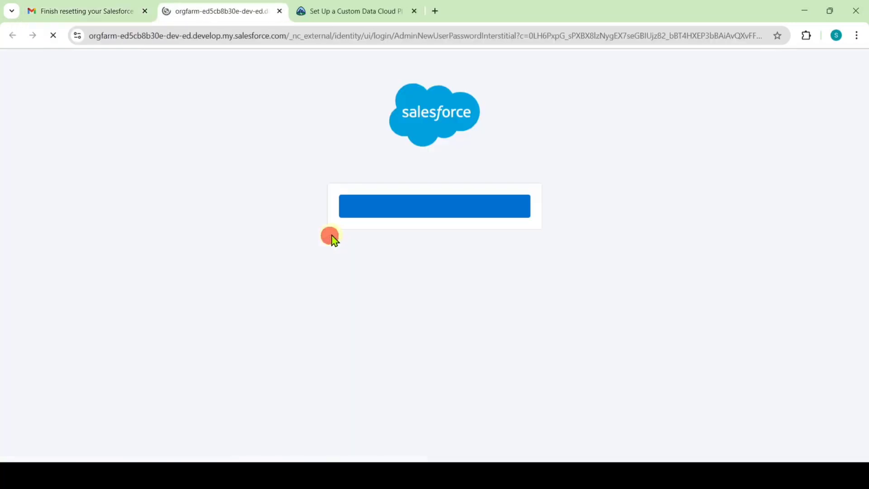
pyautogui.click(432, 216)
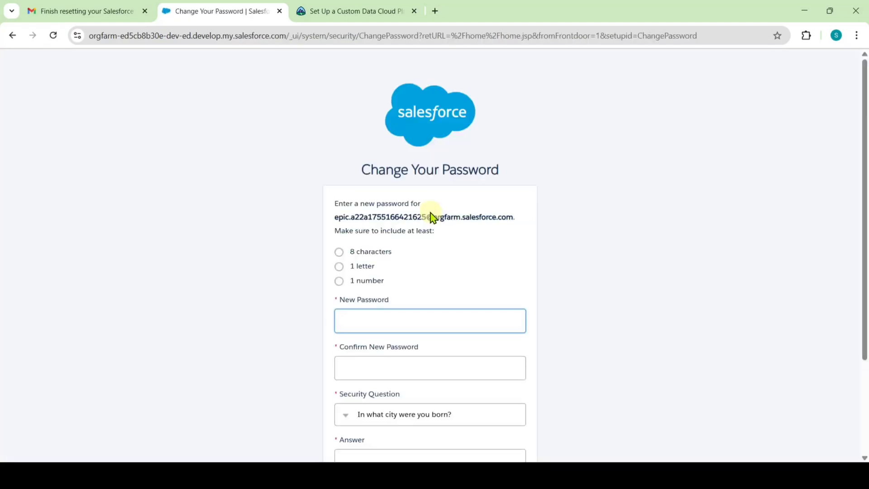
pyautogui.scroll(-3, 415, 208)
pyautogui.click(414, 206)
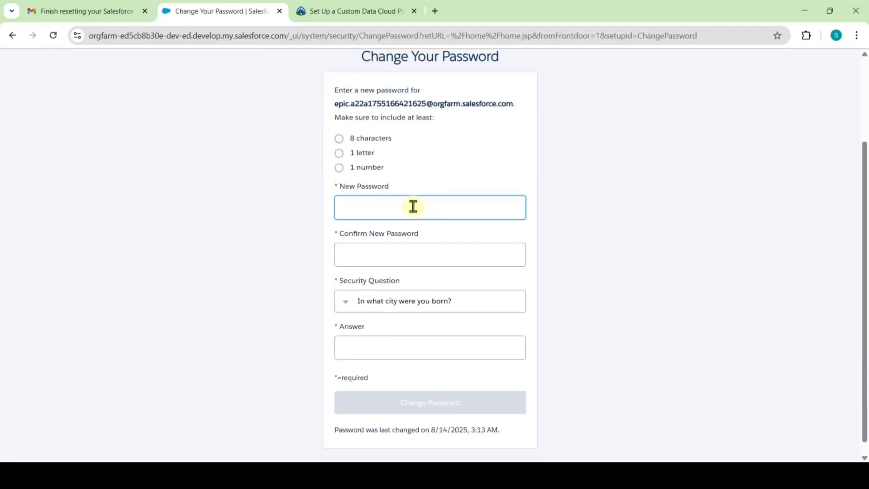
pyautogui.hotkey('ctrl', 'v')
pyautogui.click(417, 248)
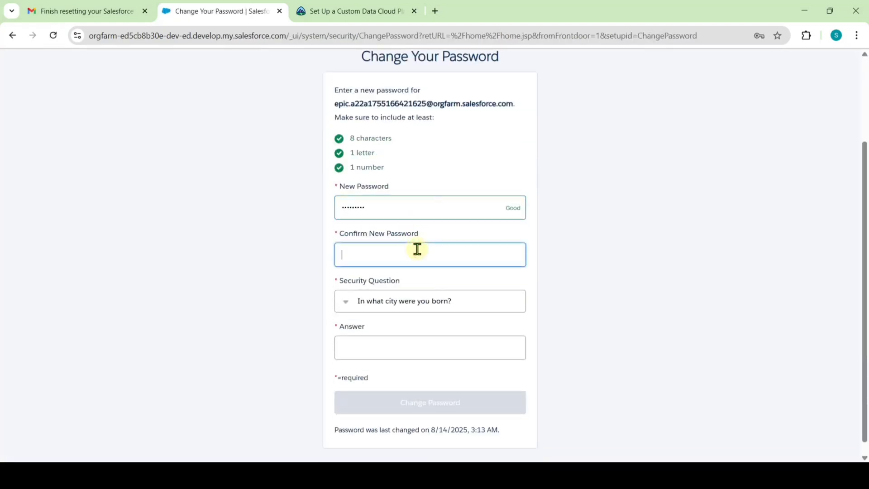
pyautogui.hotkey('ctrl', 'v')
pyautogui.scroll(-1, 417, 249)
pyautogui.click(384, 337)
pyautogui.write('ap')
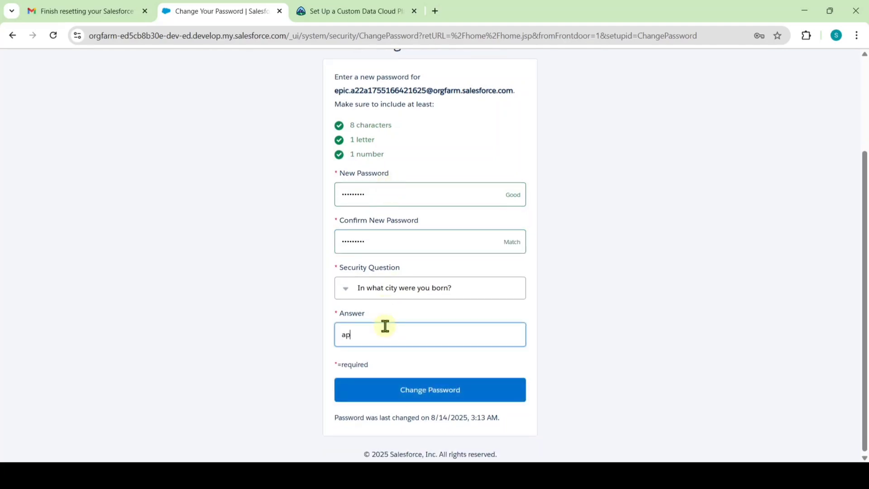
pyautogui.click(424, 392)
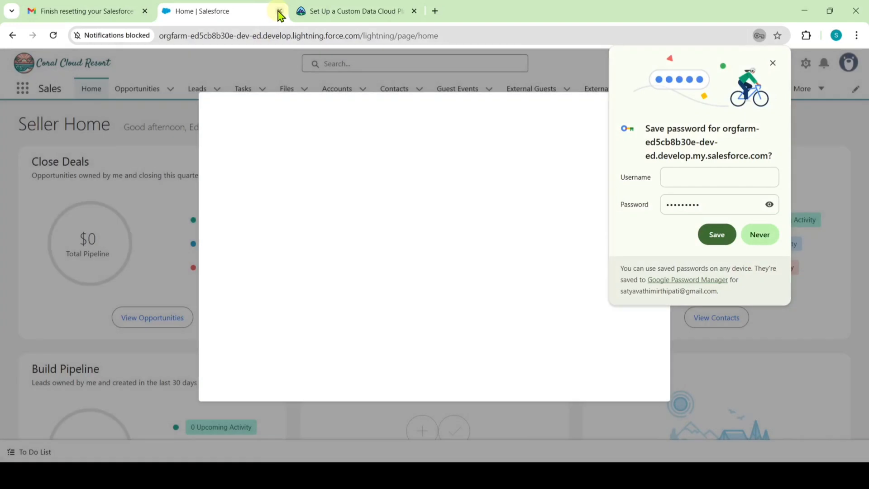
# Close the org's home tab and copy the playground username from the reset email.
pyautogui.click(280, 11)
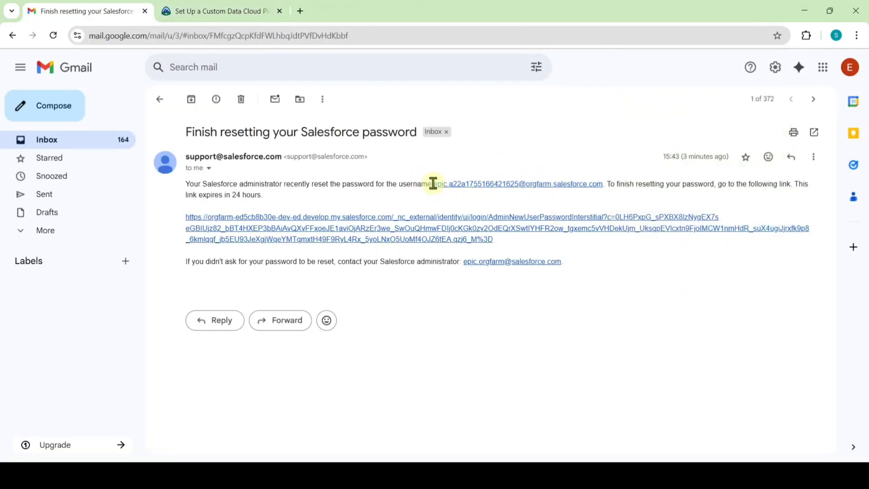
pyautogui.moveTo(433, 183); pyautogui.dragTo(602, 186)
pyautogui.rightClick(572, 187)
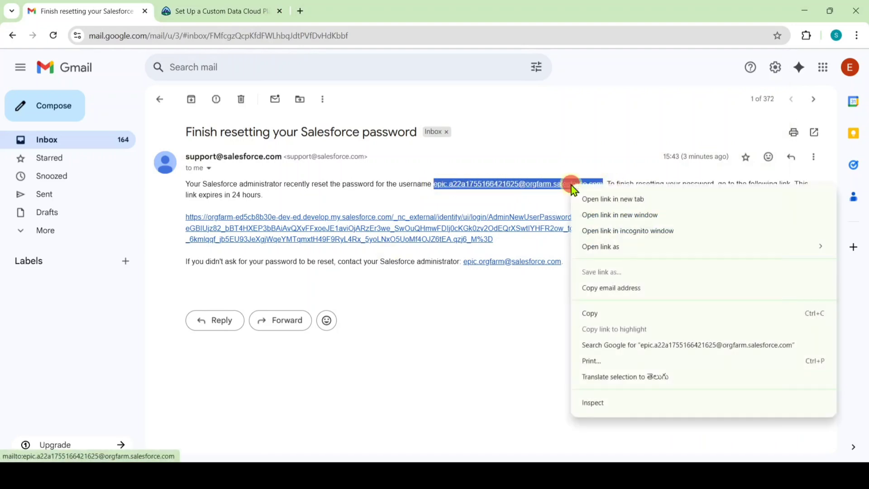
pyautogui.click(605, 313)
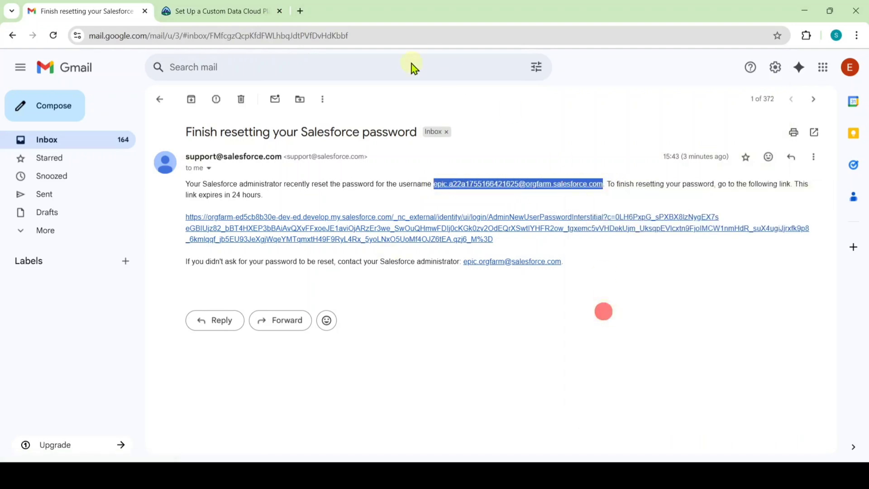
# Start connecting the playground and log in with the copied username and the new password.
pyautogui.click(225, 13)
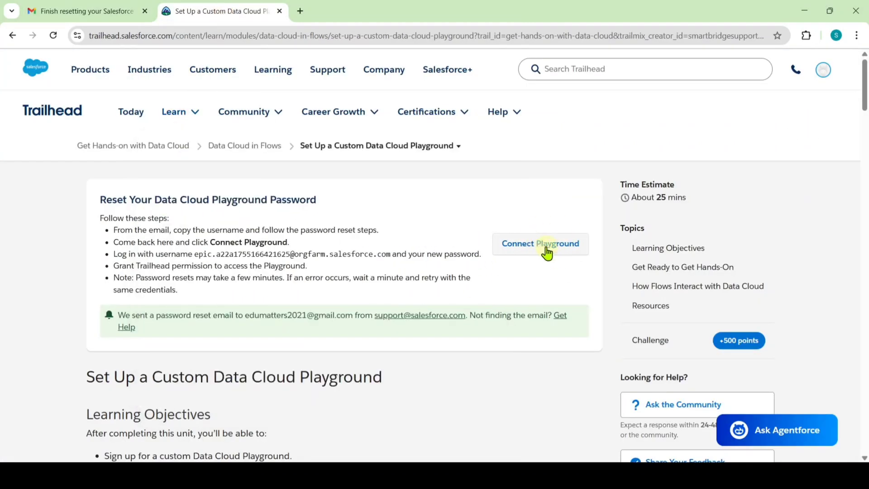
pyautogui.click(547, 253)
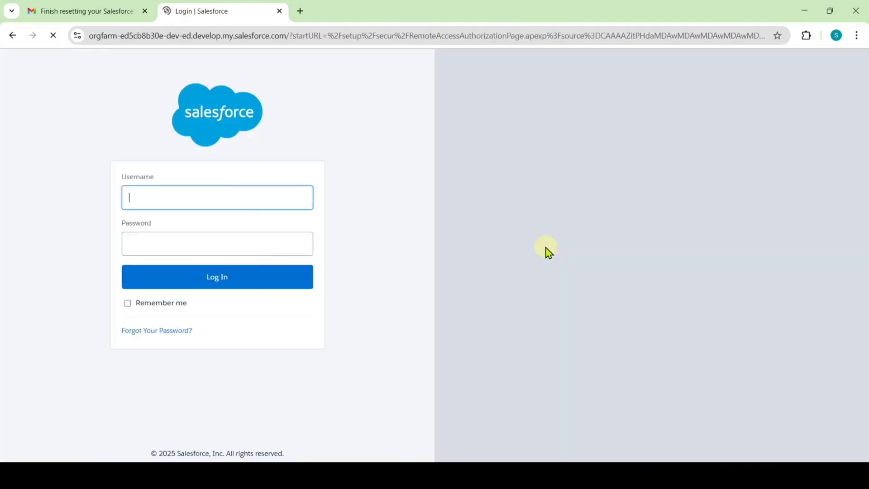
pyautogui.hotkey('ctrl', 'v')
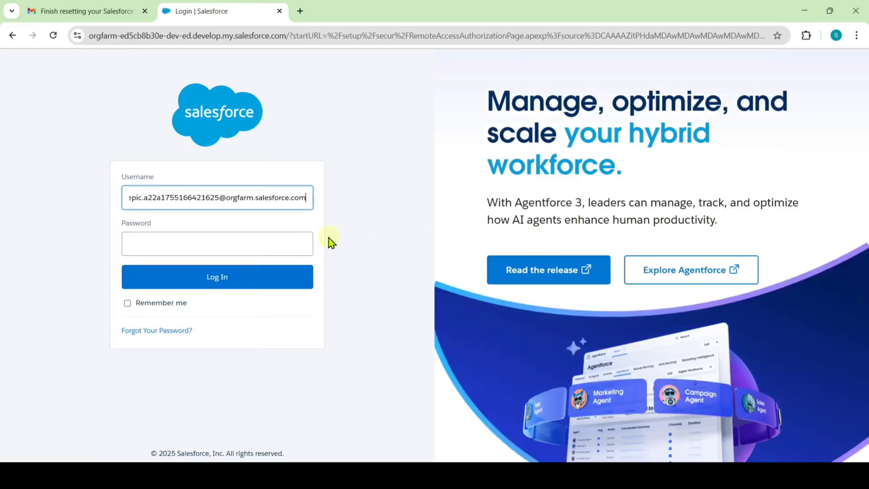
pyautogui.click(282, 240)
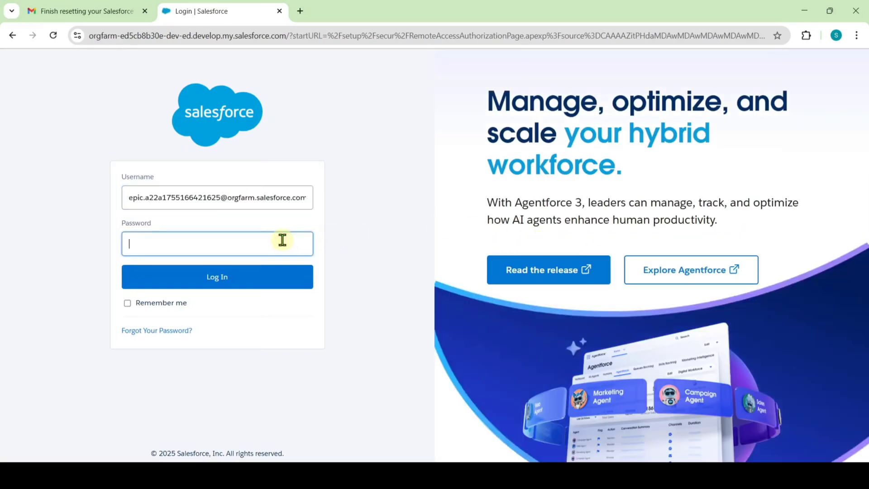
pyautogui.write('a')
pyautogui.click(212, 278)
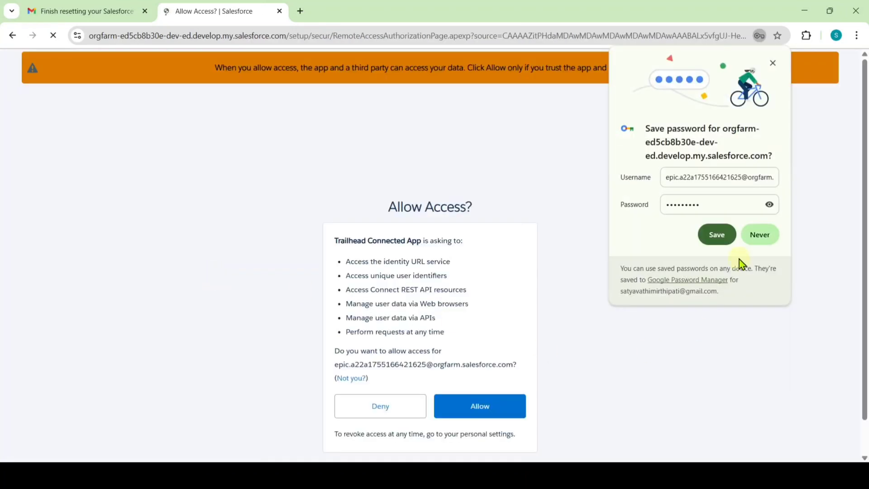
# Decline the browser's password save, allow Trailhead access, and save the org connection.
pyautogui.click(761, 234)
pyautogui.click(478, 419)
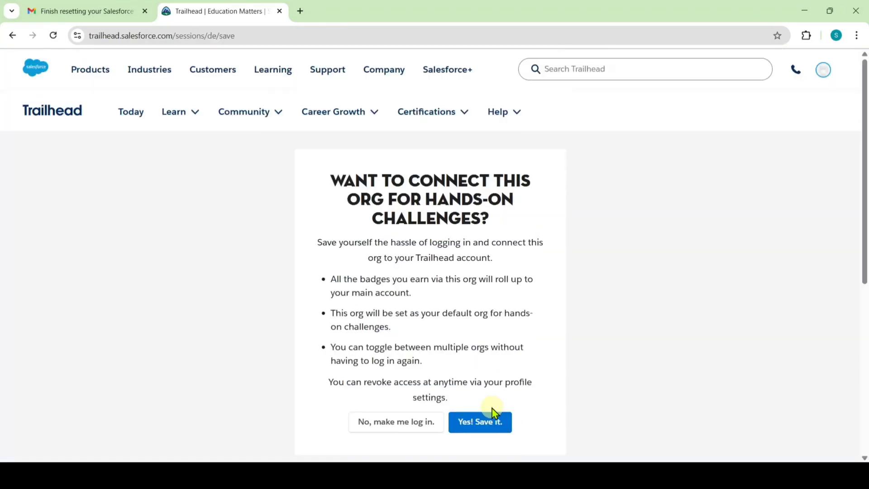
pyautogui.click(502, 423)
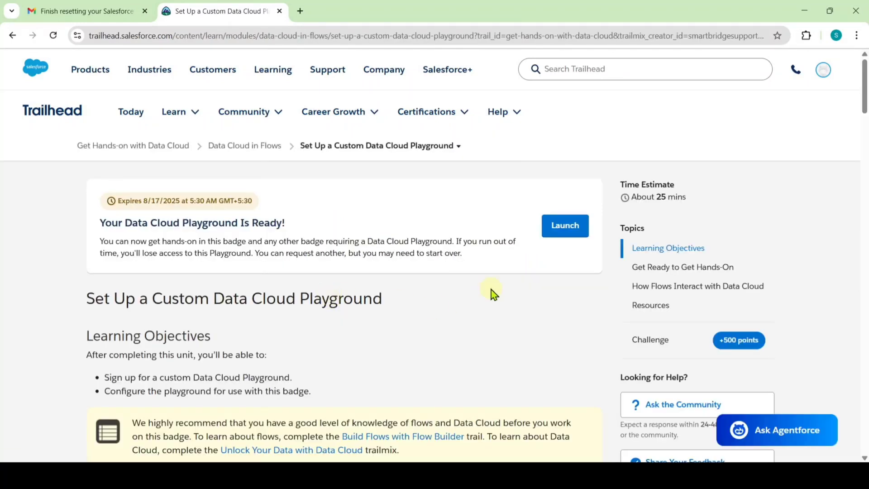
# Launch the playground org, review the 'Create Data Streams from a Data Kit' steps, then return to the org.
pyautogui.click(562, 224)
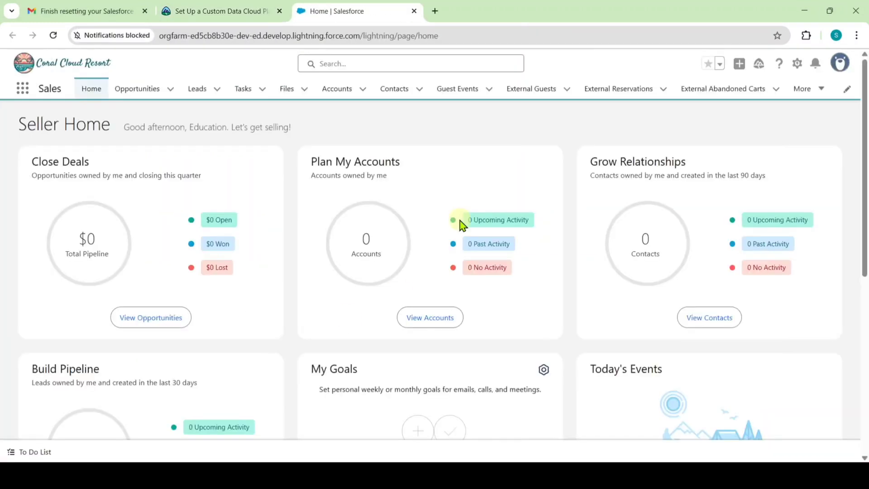
pyautogui.click(213, 8)
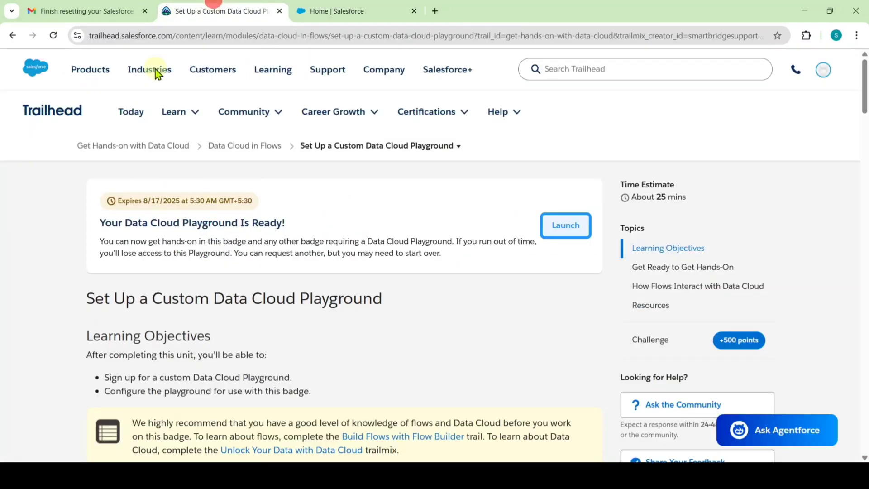
pyautogui.scroll(-5, 191, 321)
pyautogui.scroll(-4, 192, 321)
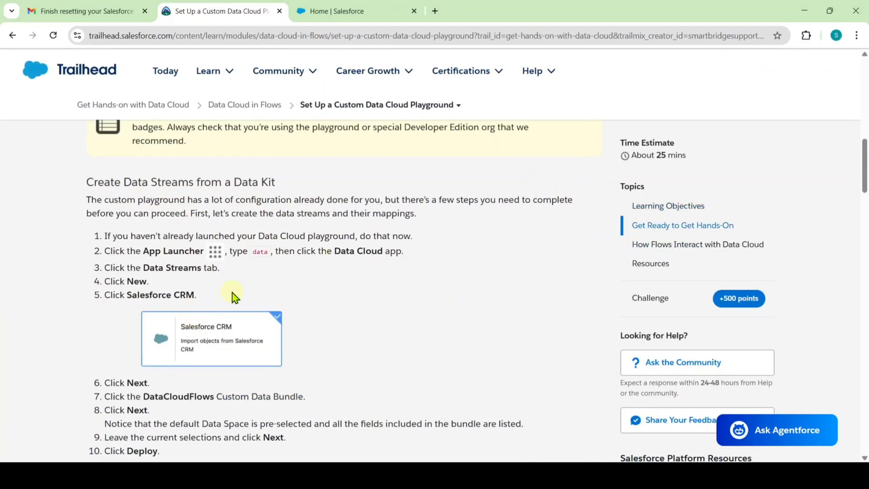
pyautogui.click(311, 9)
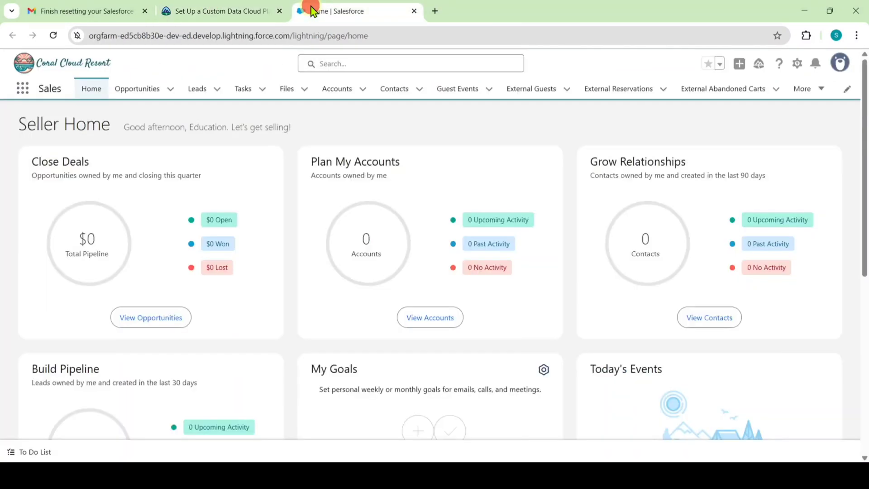
# Open Data Cloud through the App Launcher search 'data' and show the All Data Streams list view.
pyautogui.click(25, 87)
pyautogui.write('data')
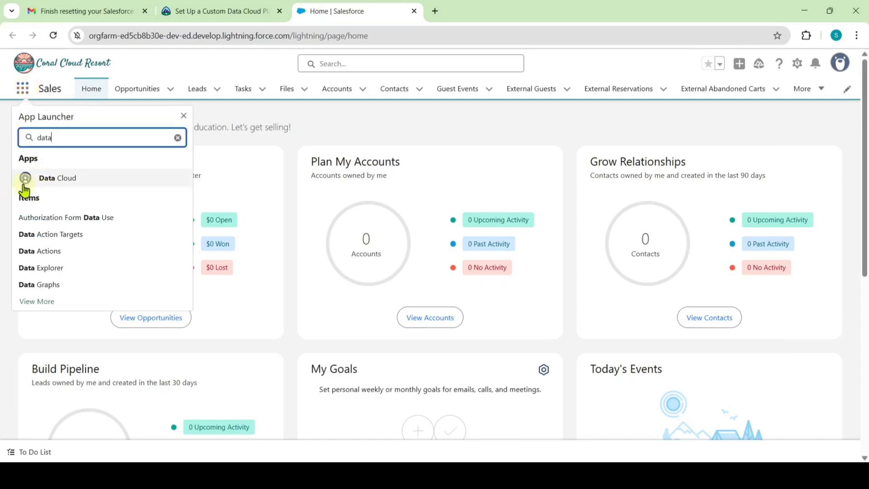
pyautogui.click(45, 180)
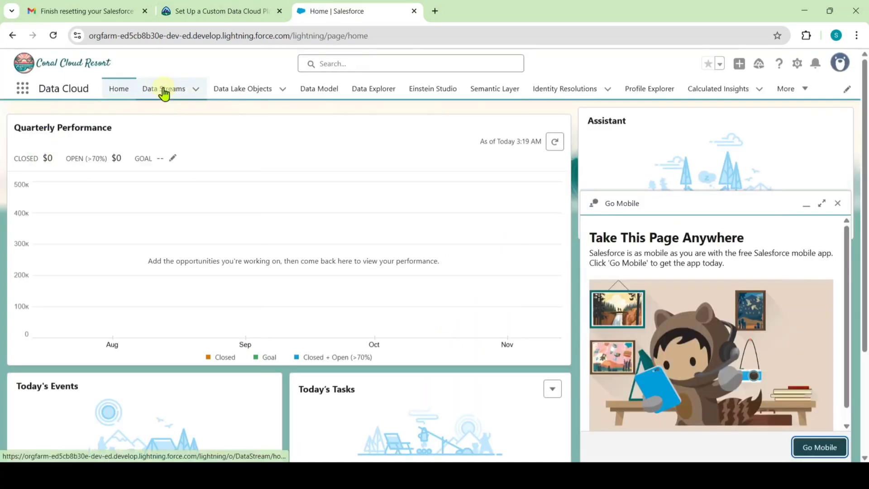
pyautogui.click(165, 88)
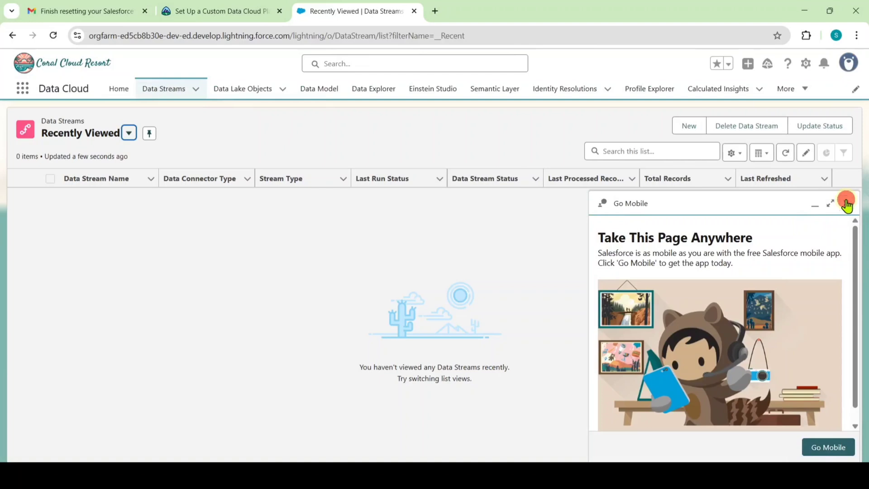
pyautogui.click(846, 203)
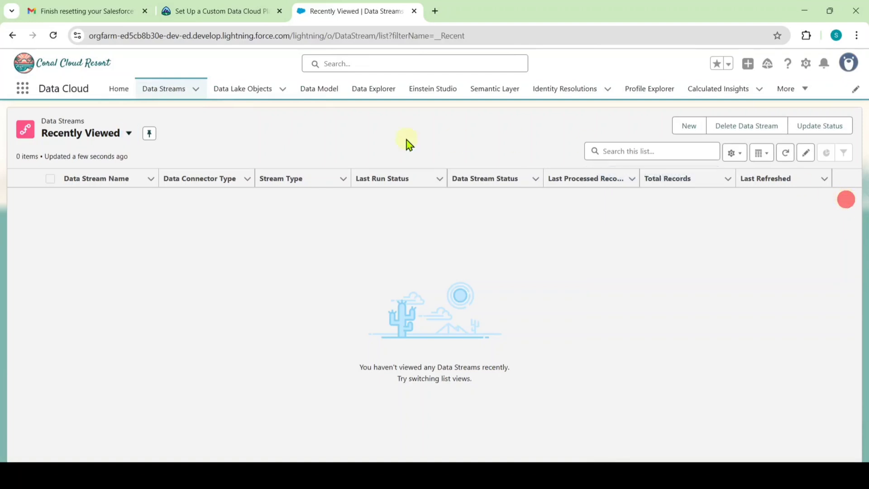
pyautogui.click(73, 136)
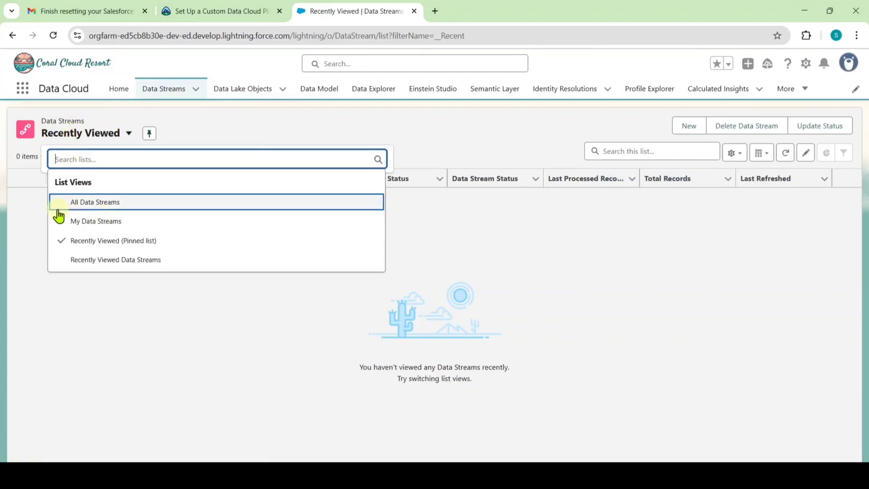
pyautogui.click(98, 206)
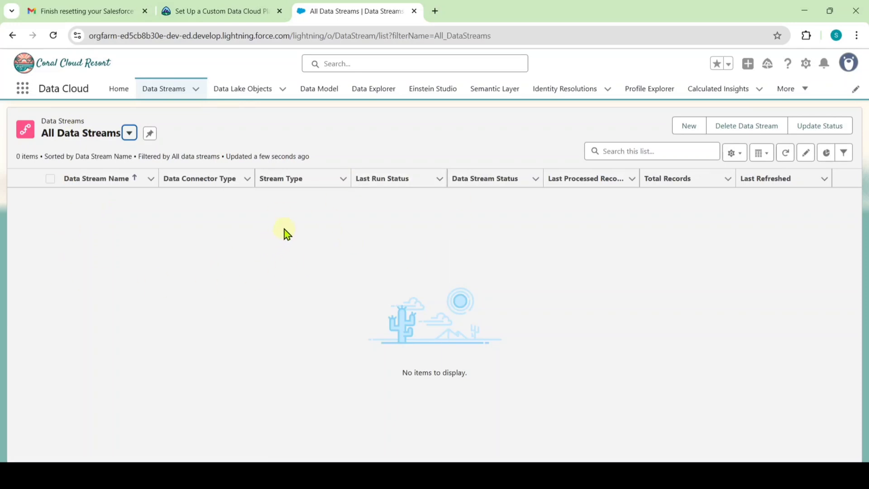
# Start a new data stream with Salesforce CRM as the data source.
pyautogui.click(689, 130)
pyautogui.click(127, 190)
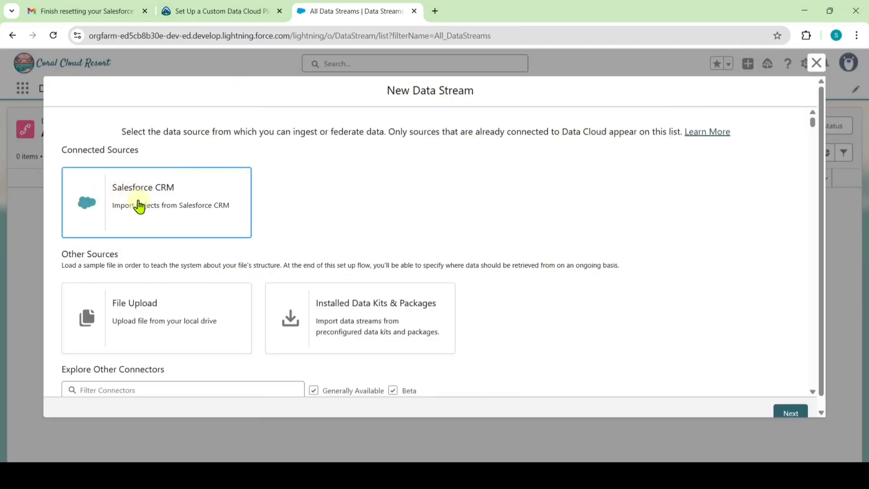
pyautogui.click(137, 202)
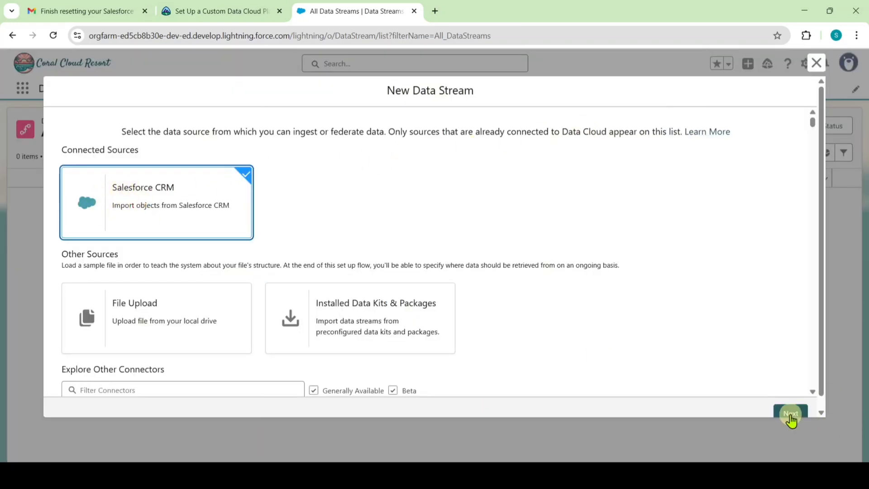
pyautogui.click(791, 413)
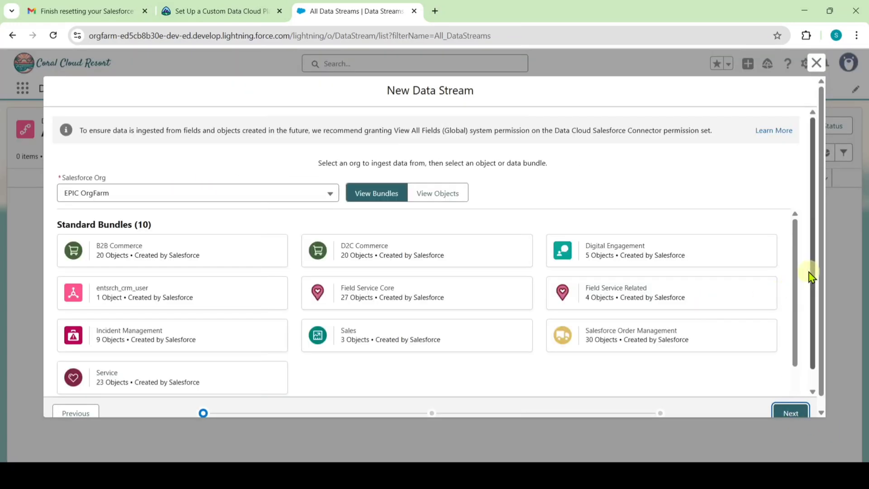
# Select the DataCloudFlows custom bundle and deploy its five data streams.
pyautogui.moveTo(813, 263); pyautogui.dragTo(814, 283)
pyautogui.scroll(-2, 279, 313)
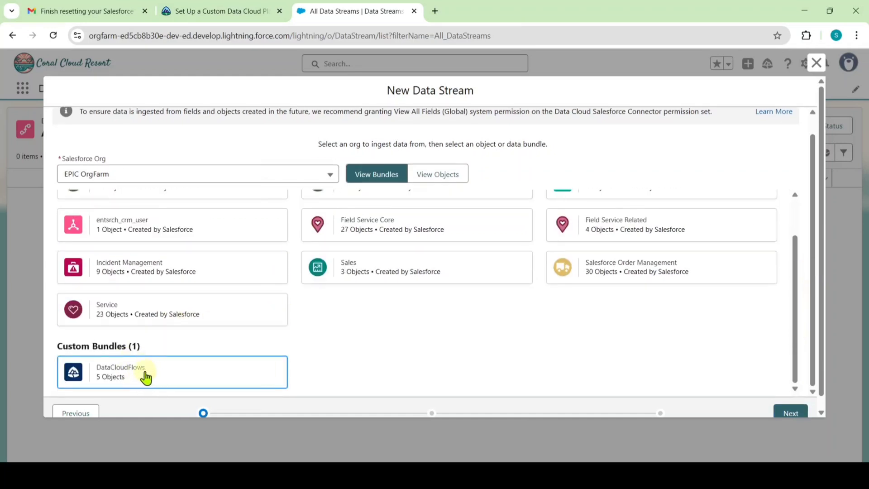
pyautogui.click(110, 374)
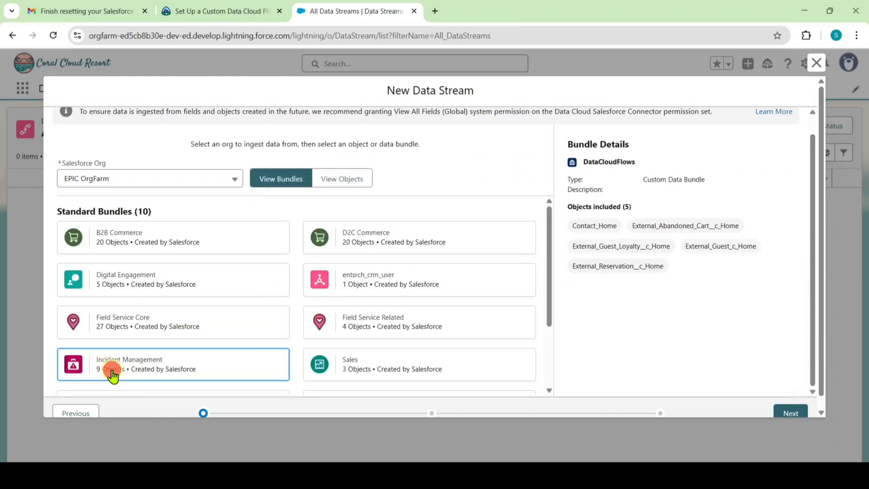
pyautogui.click(784, 413)
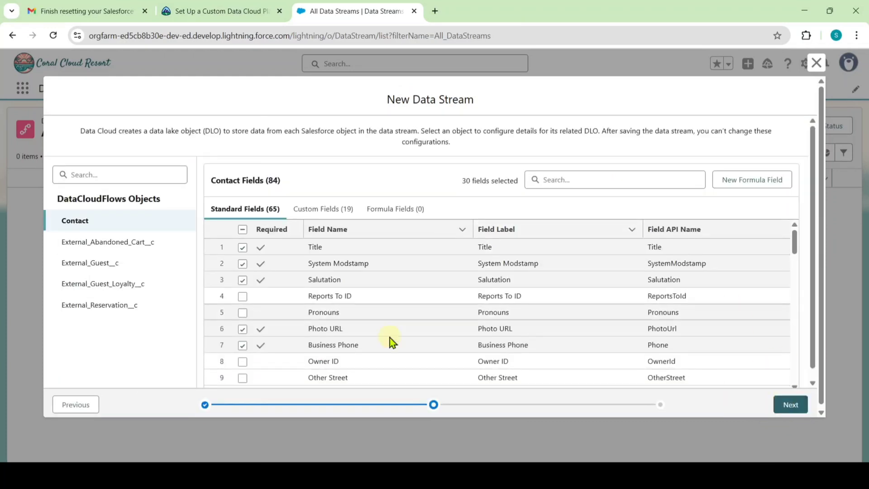
pyautogui.scroll(-5, 484, 290)
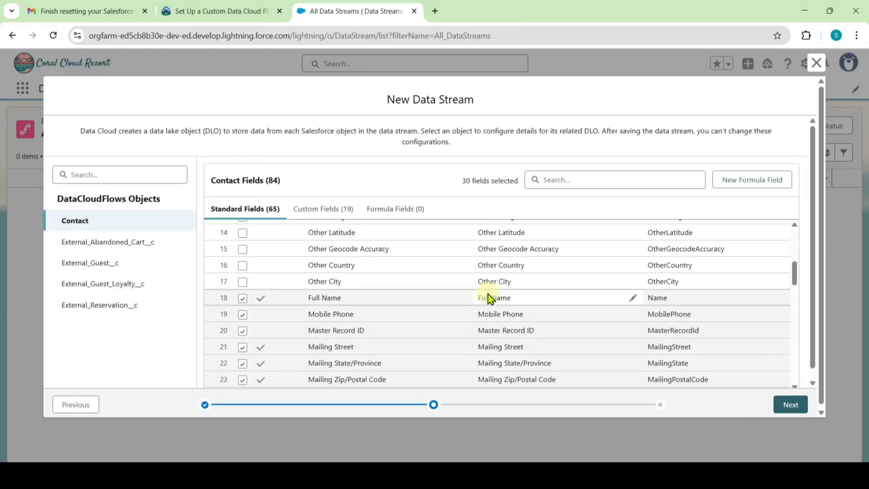
pyautogui.click(797, 404)
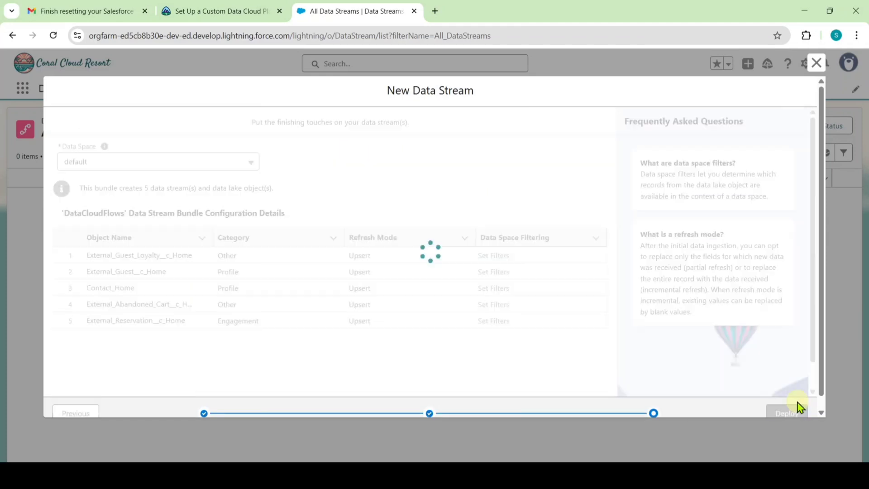
pyautogui.scroll(-1, 781, 380)
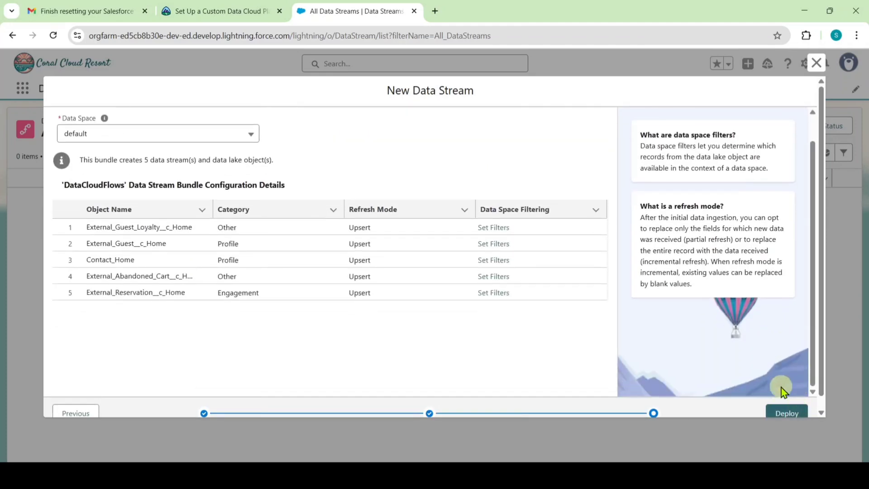
pyautogui.click(786, 412)
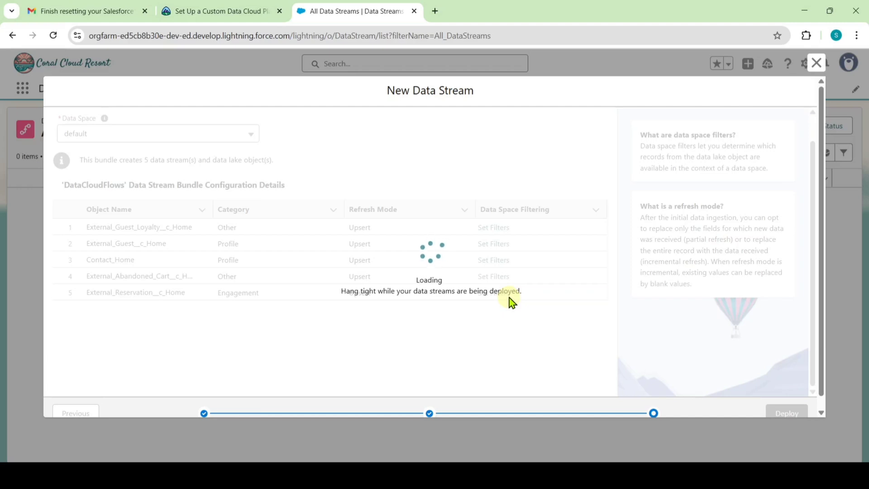
# Retry the deploy after the 'Please try again' error, then close the New Data Stream window.
pyautogui.scroll(-1, 770, 321)
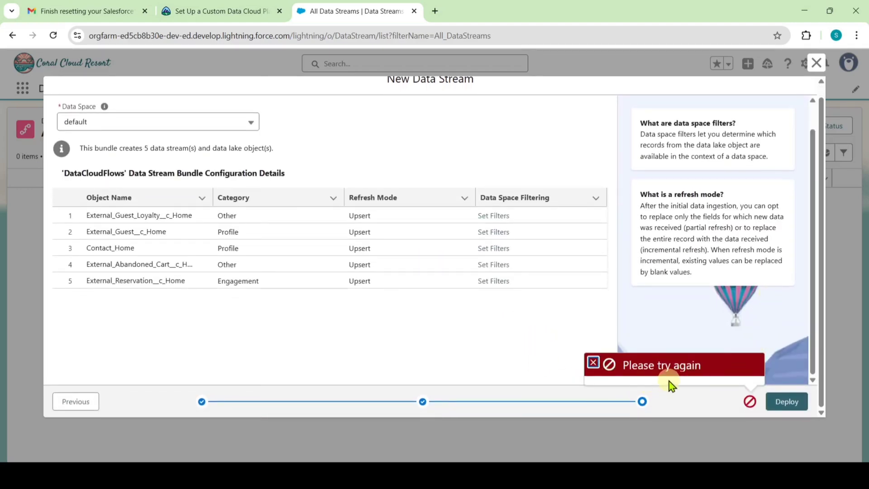
pyautogui.click(792, 405)
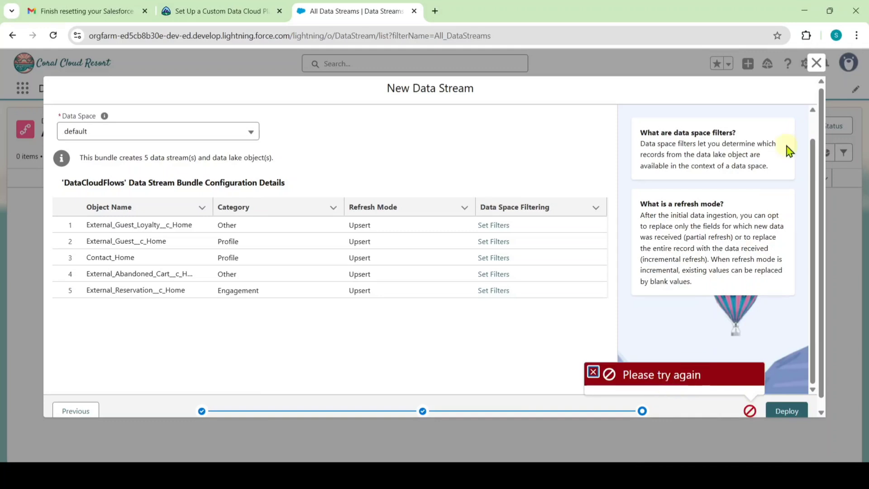
pyautogui.click(817, 64)
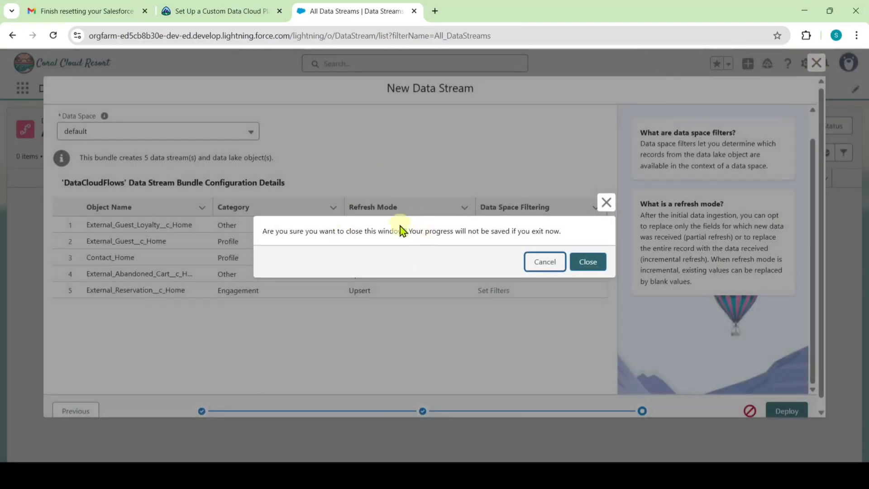
# Confirm closing the wizard and scroll Trailhead to the 'Create a Calculated Insight' section.
pyautogui.click(595, 264)
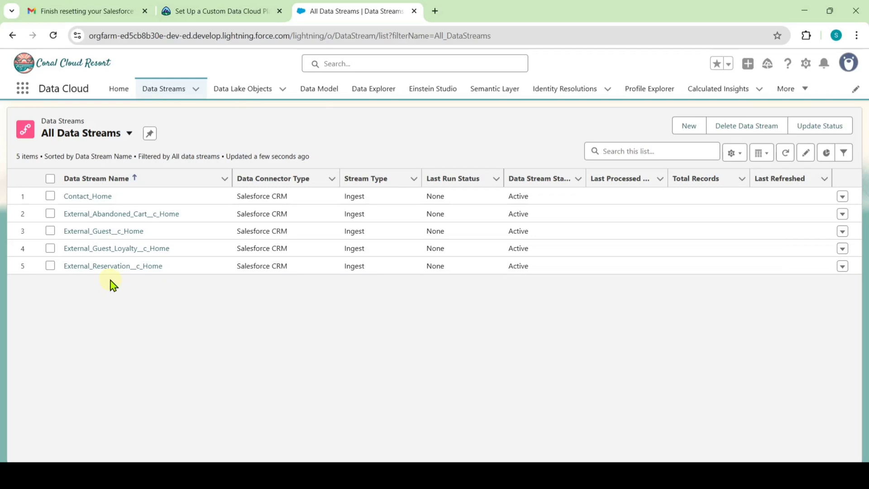
pyautogui.click(226, 9)
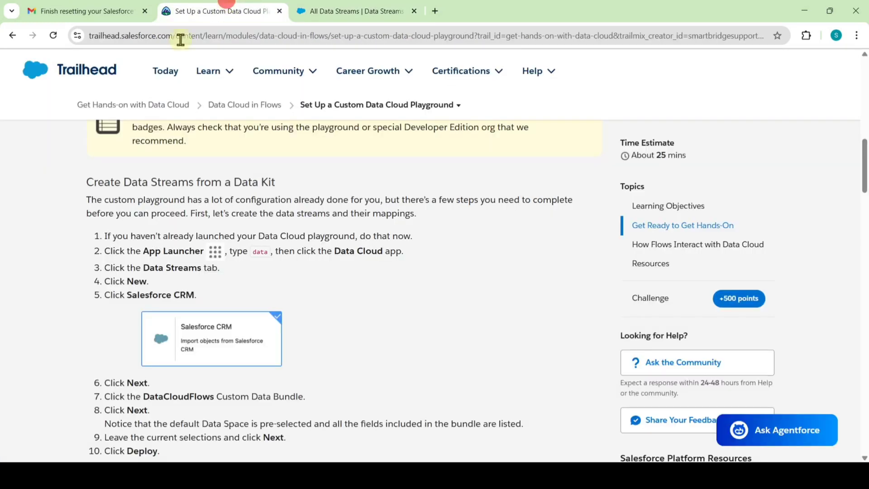
pyautogui.scroll(-9, 342, 301)
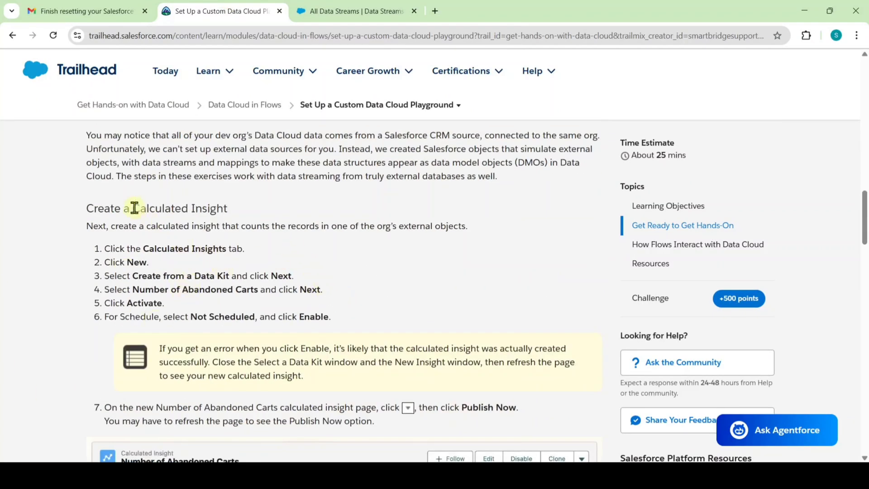
# Return to Data Cloud and open the Calculated Insights tab from the additional sections.
pyautogui.click(335, 9)
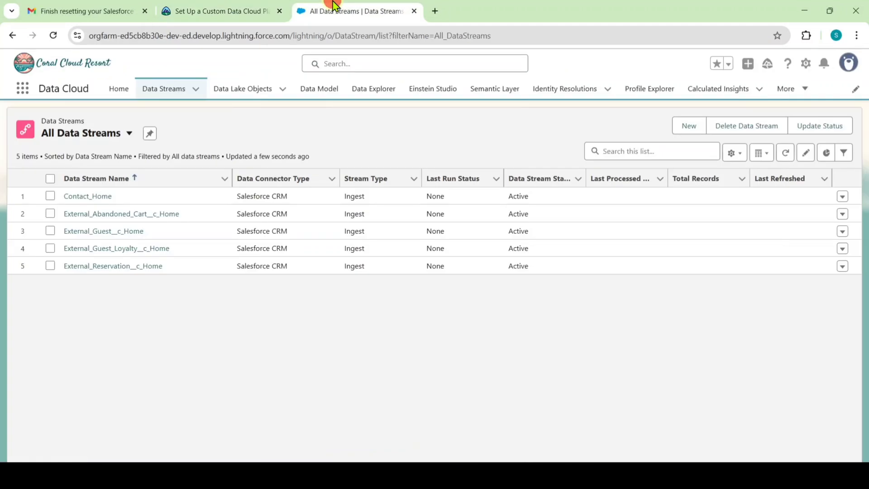
pyautogui.click(722, 92)
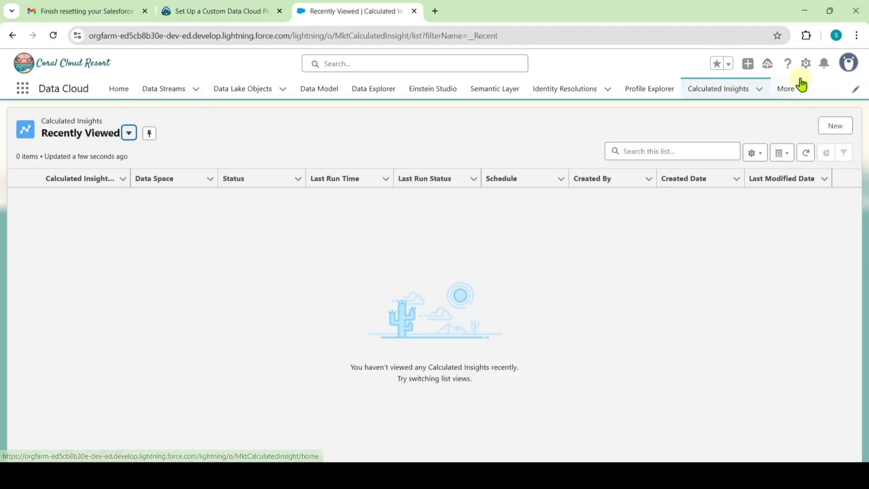
pyautogui.click(796, 90)
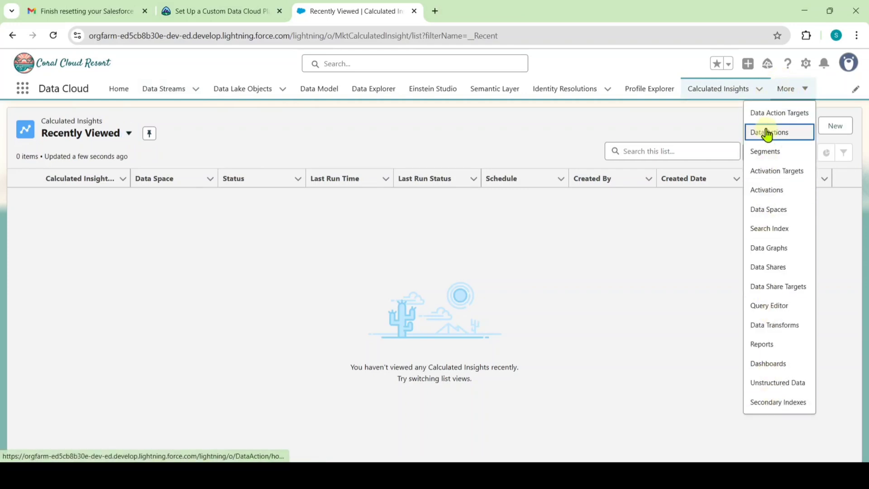
pyautogui.click(712, 91)
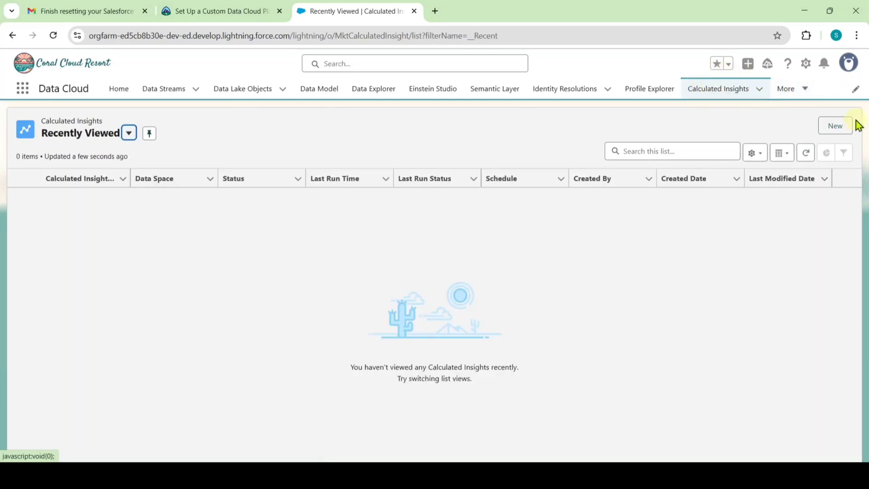
# Start a new calculated insight from a data kit and load the Number of Abandoned Carts insight.
pyautogui.click(832, 129)
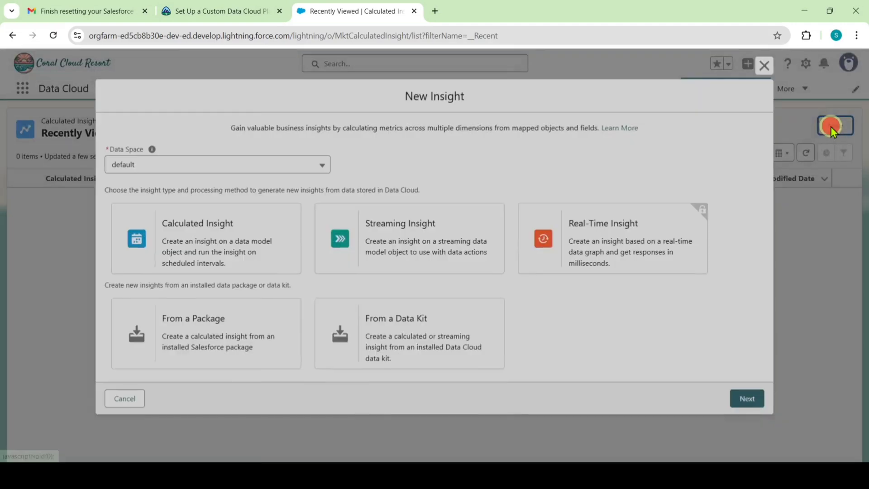
pyautogui.click(415, 345)
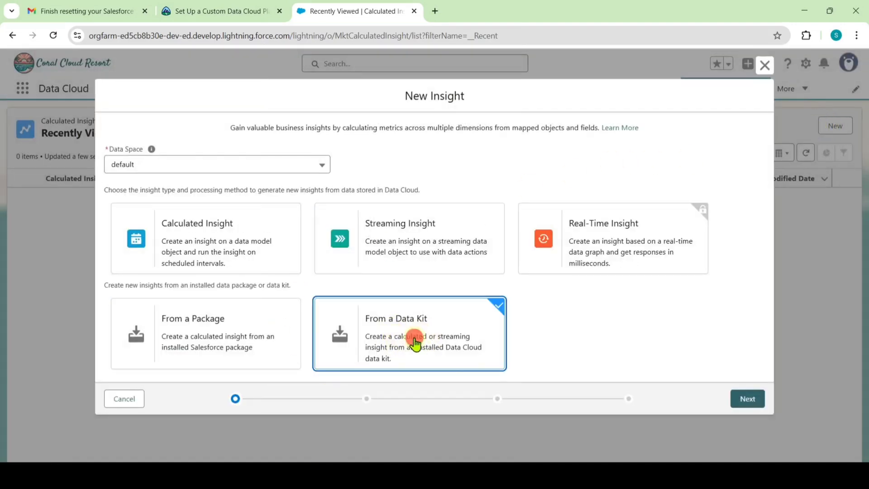
pyautogui.click(748, 399)
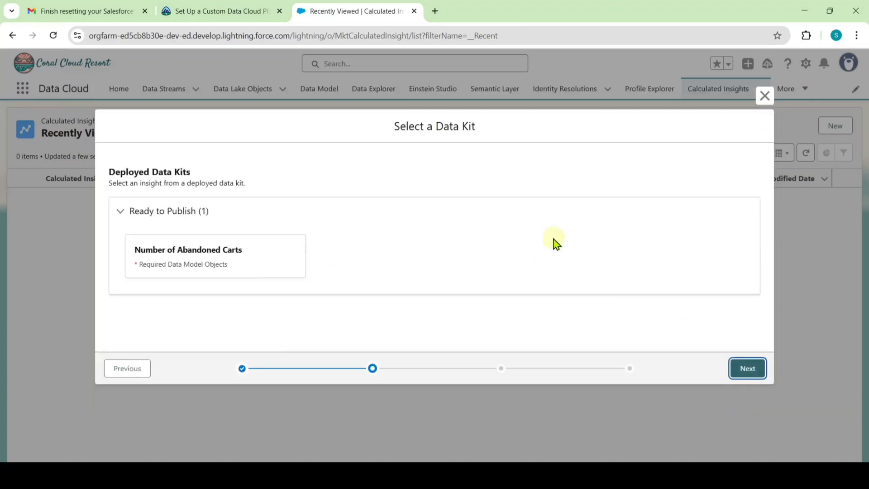
pyautogui.click(225, 259)
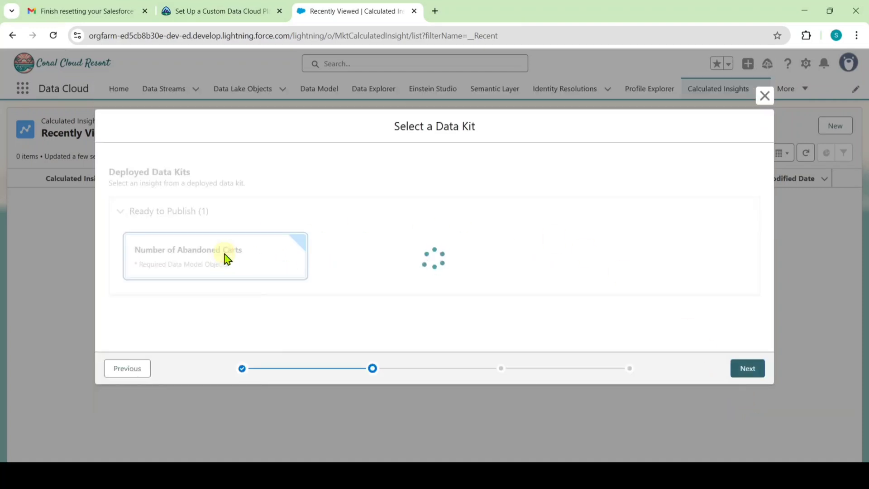
pyautogui.click(740, 369)
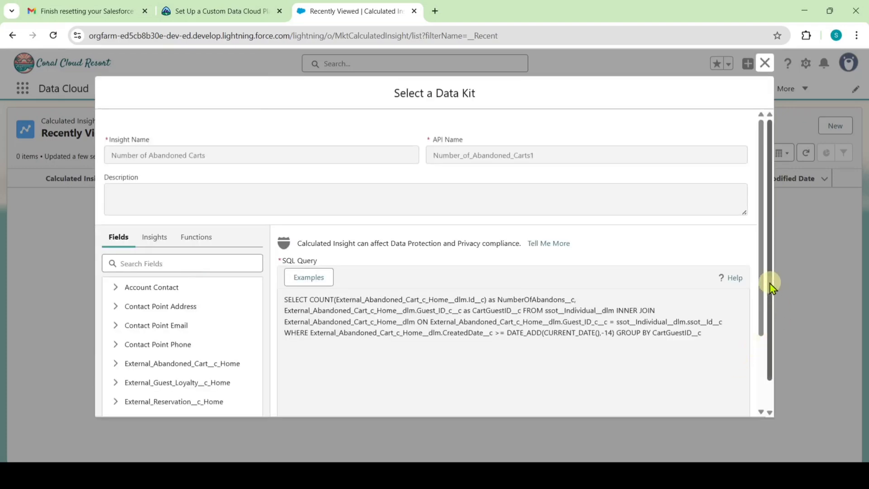
pyautogui.scroll(-2, 770, 311)
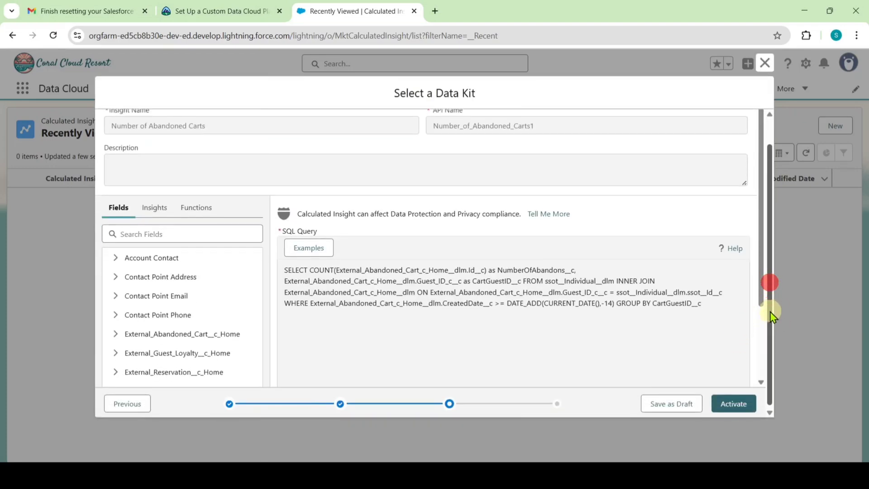
# Activate Number of Abandoned Carts as Not Scheduled, retry Enable after the error, then close the data kit window.
pyautogui.click(736, 403)
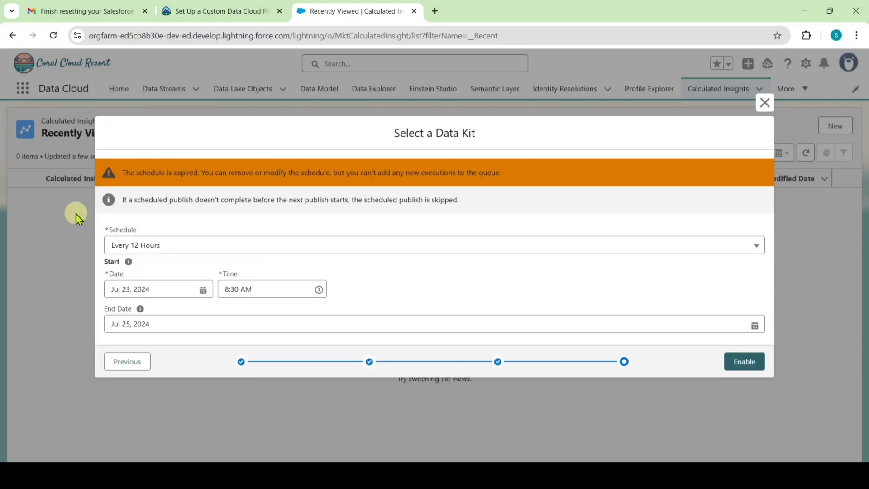
pyautogui.click(155, 245)
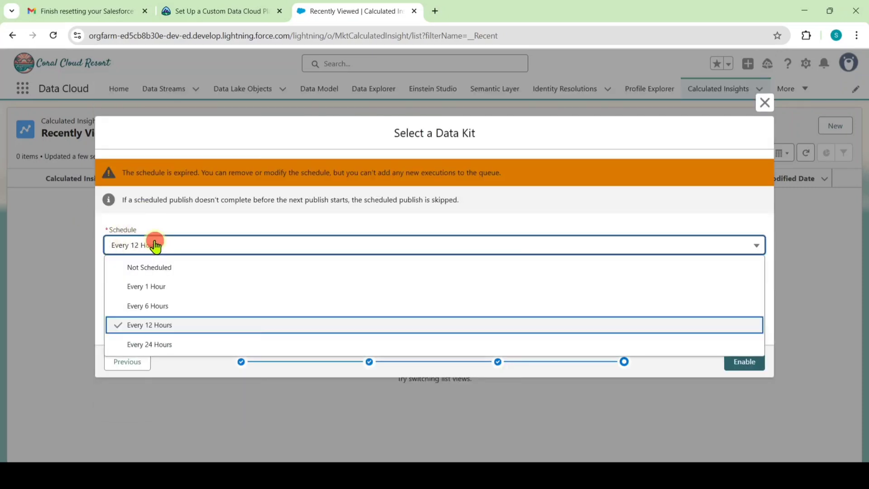
pyautogui.click(172, 269)
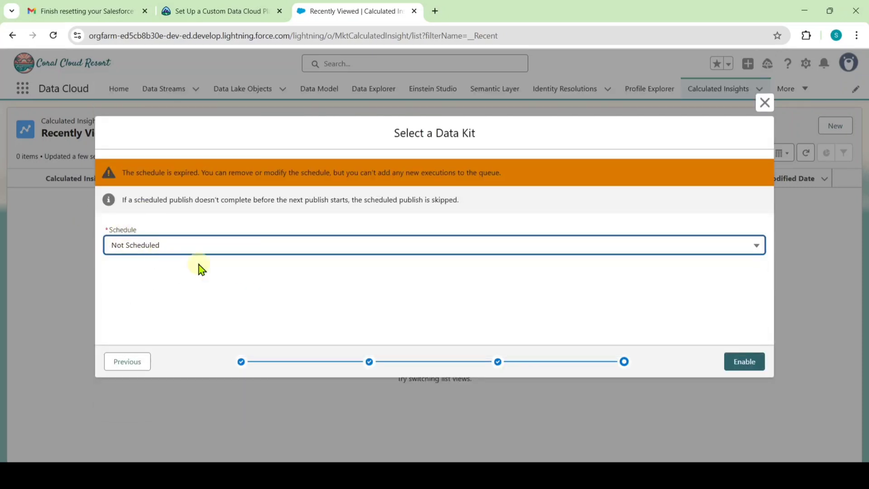
pyautogui.click(745, 365)
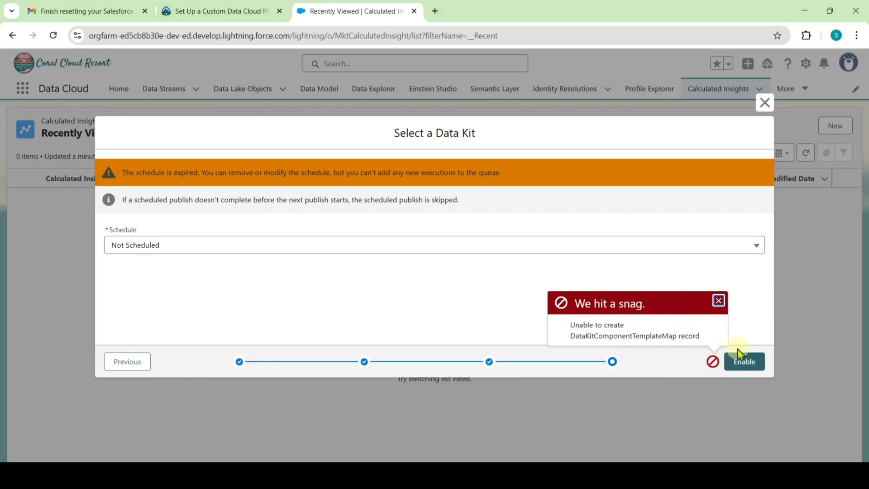
pyautogui.click(746, 362)
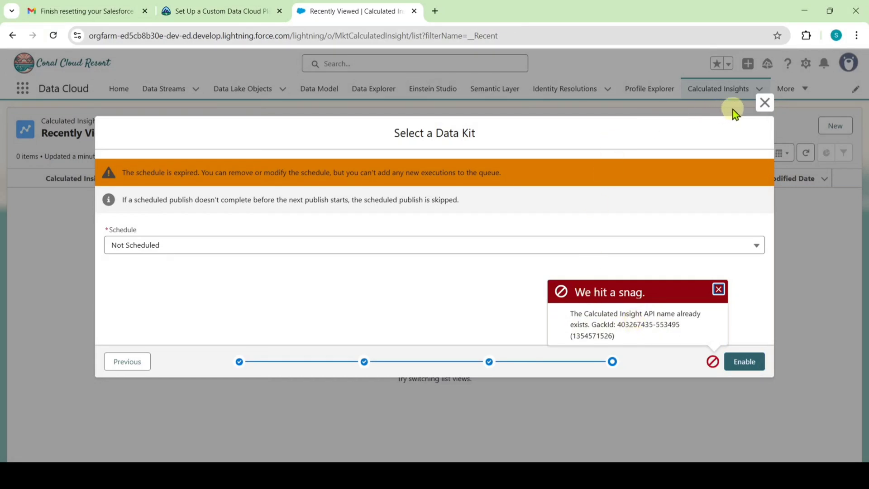
pyautogui.click(766, 105)
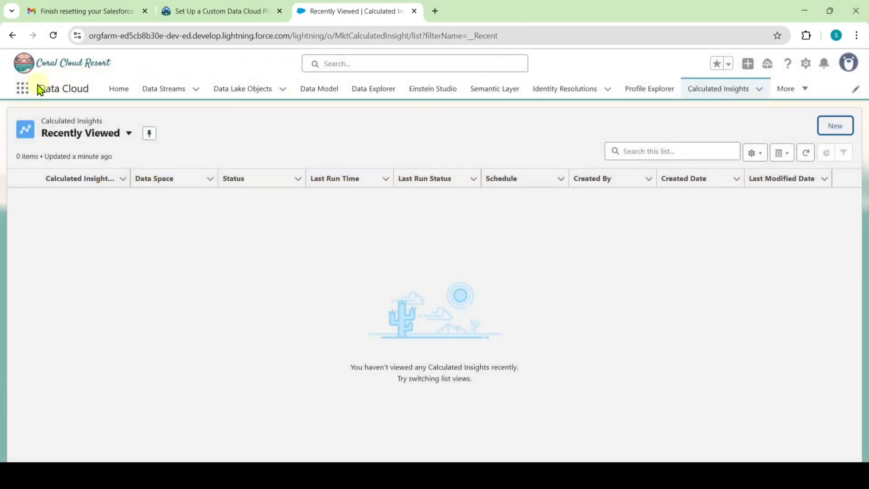
# Reload the page and switch the list view to All Calculated Insights.
pyautogui.click(51, 40)
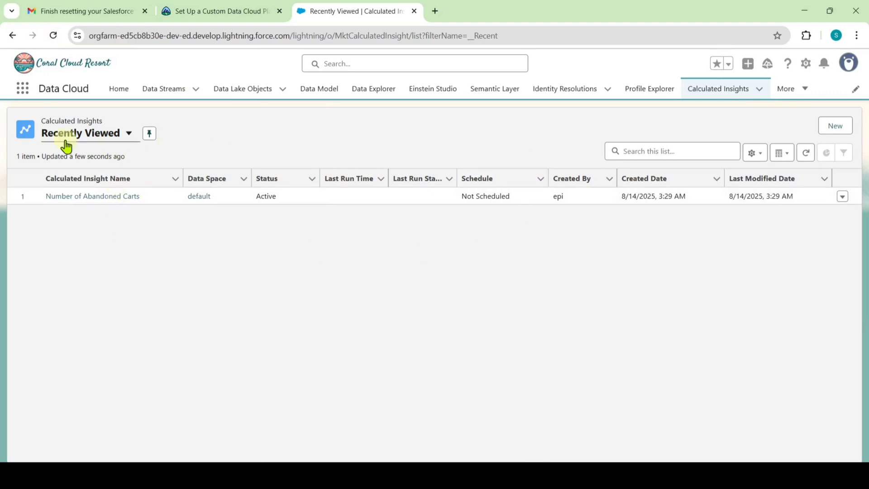
pyautogui.click(88, 143)
pyautogui.click(96, 204)
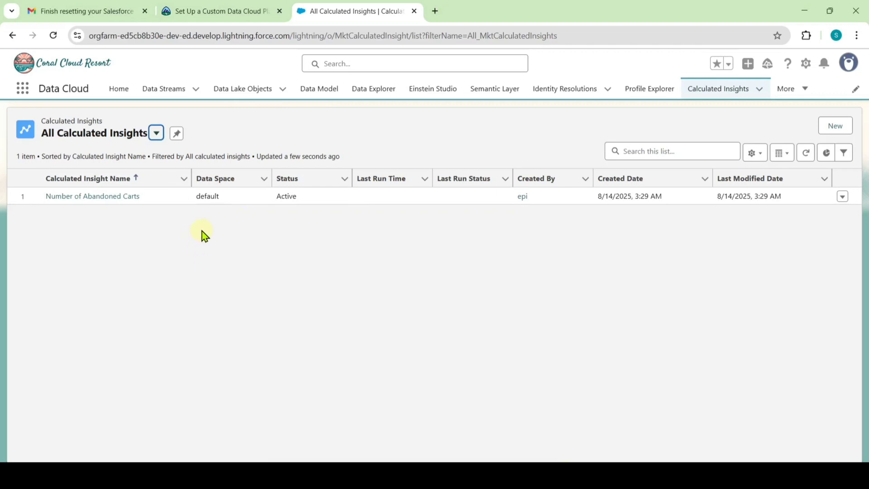
# Return to the Trailhead module and run Check Challenge to Earn 500 Points.
pyautogui.click(218, 11)
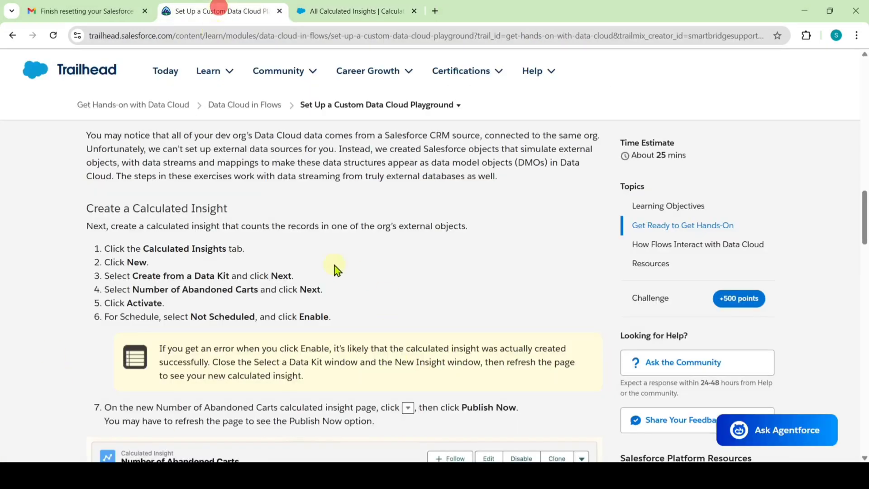
pyautogui.scroll(-12, 334, 268)
pyautogui.scroll(-20, 335, 268)
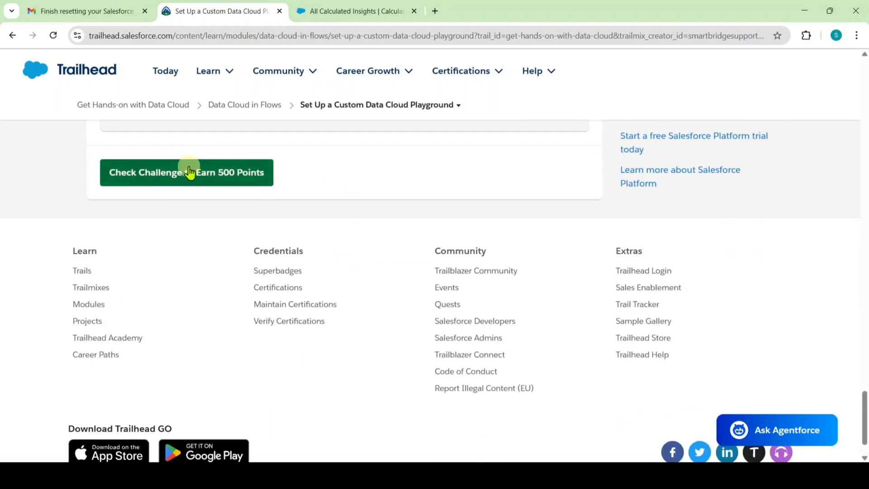
pyautogui.click(187, 172)
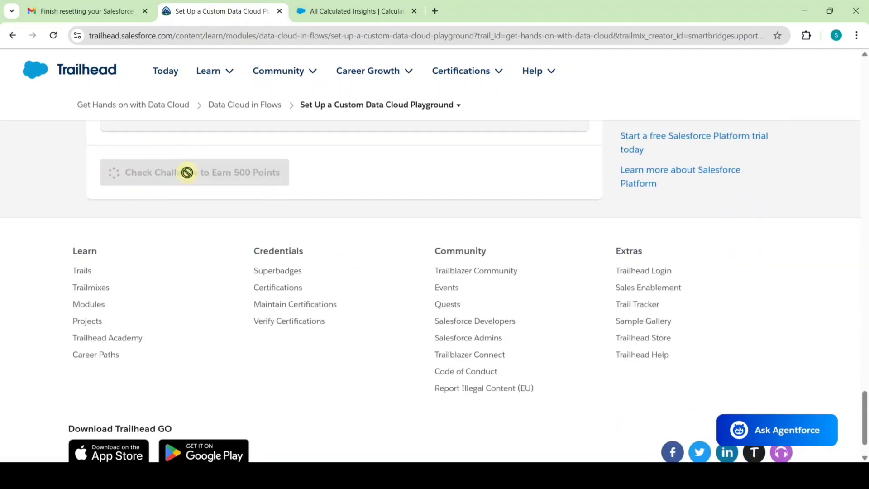